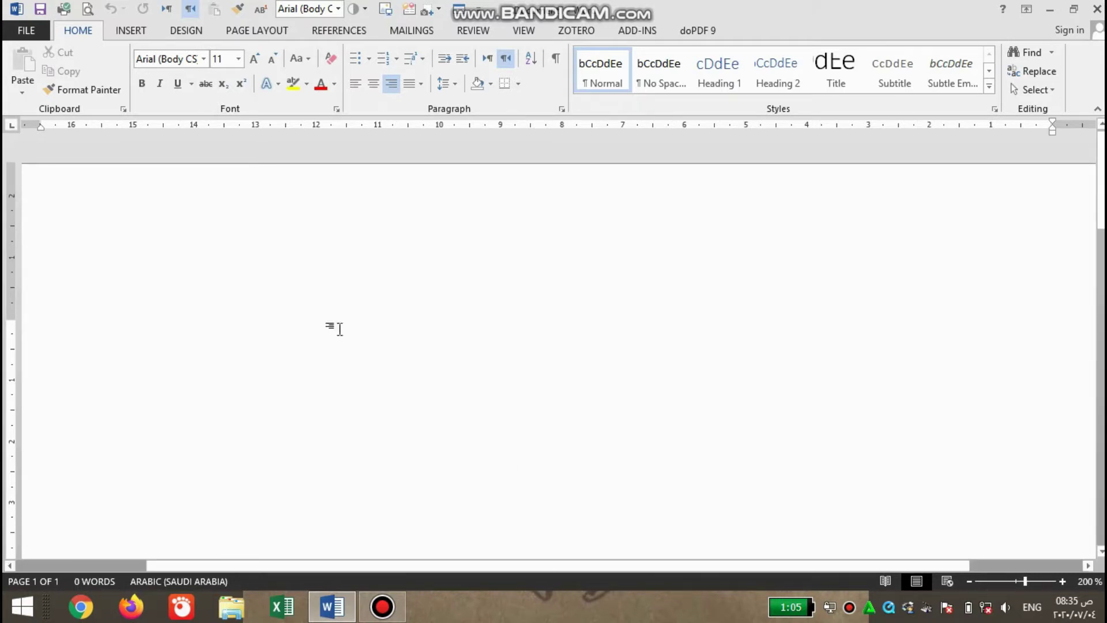
- Set the font to Traditional Arabic at 20 pt and switch the keyboard input language to Arabic (Egypt)
{"action": "left_click", "coordinate": [238, 59]}
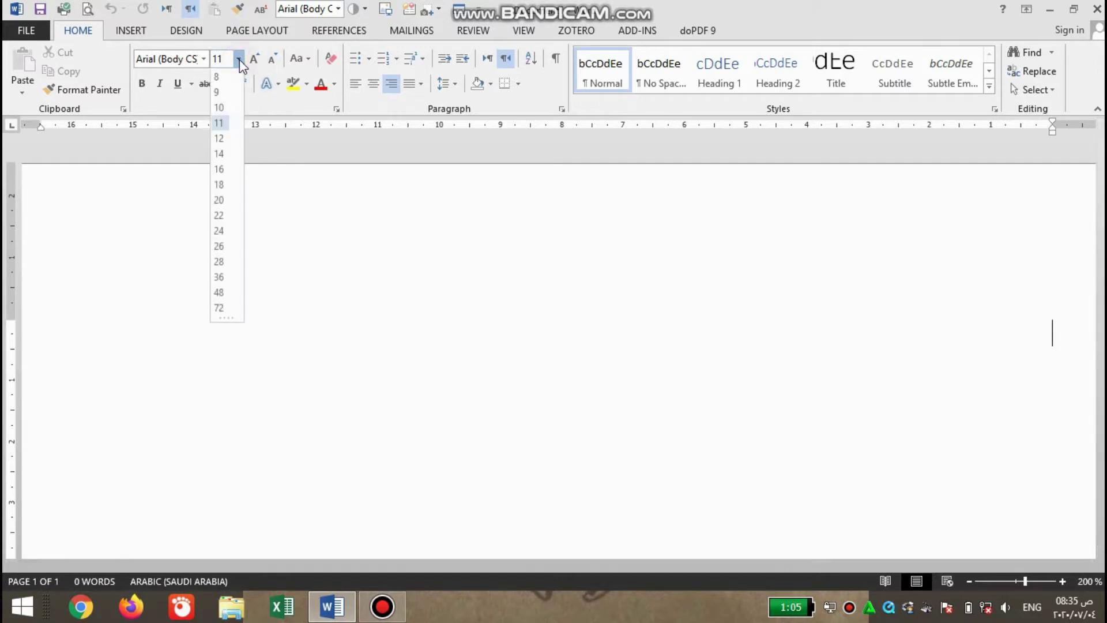
{"action": "left_click", "coordinate": [220, 201]}
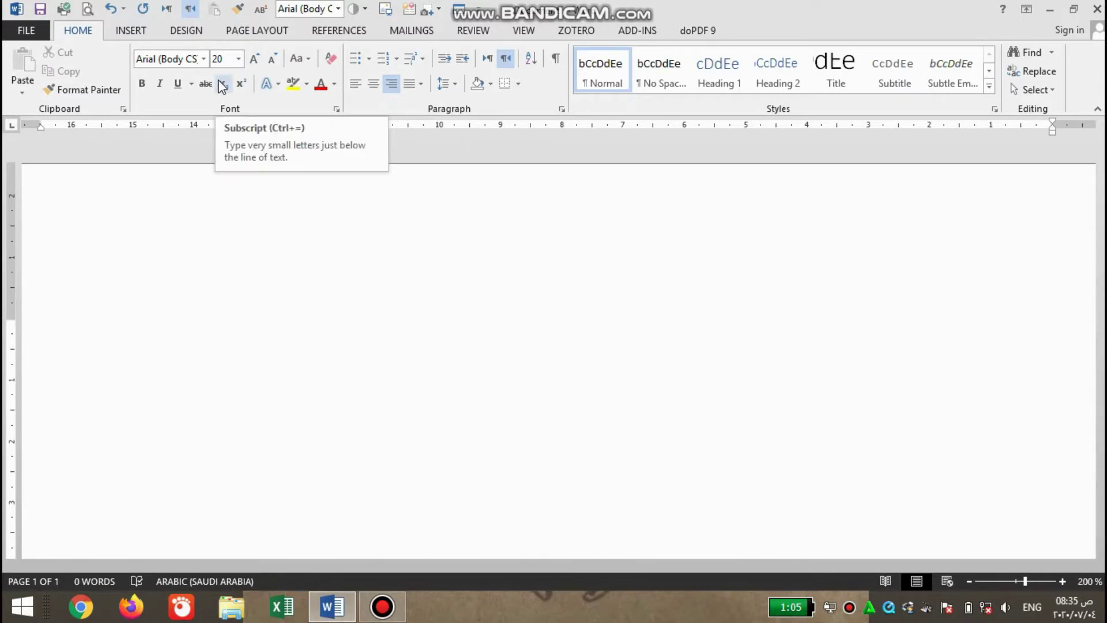
{"action": "left_click", "coordinate": [204, 58]}
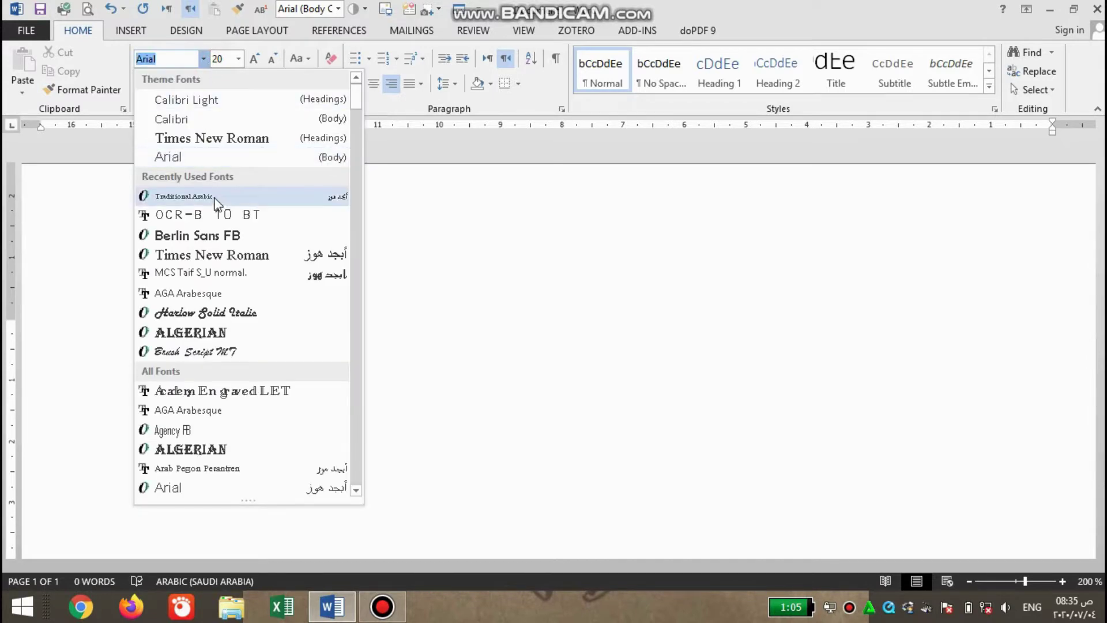
{"action": "left_click", "coordinate": [210, 197]}
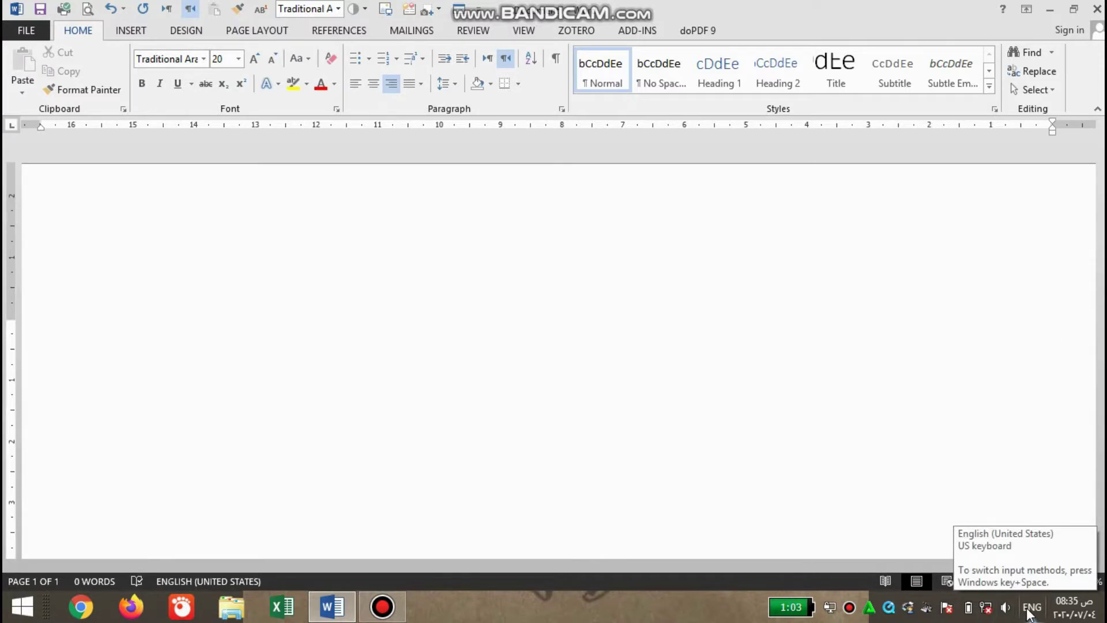
{"action": "left_click", "coordinate": [1028, 610]}
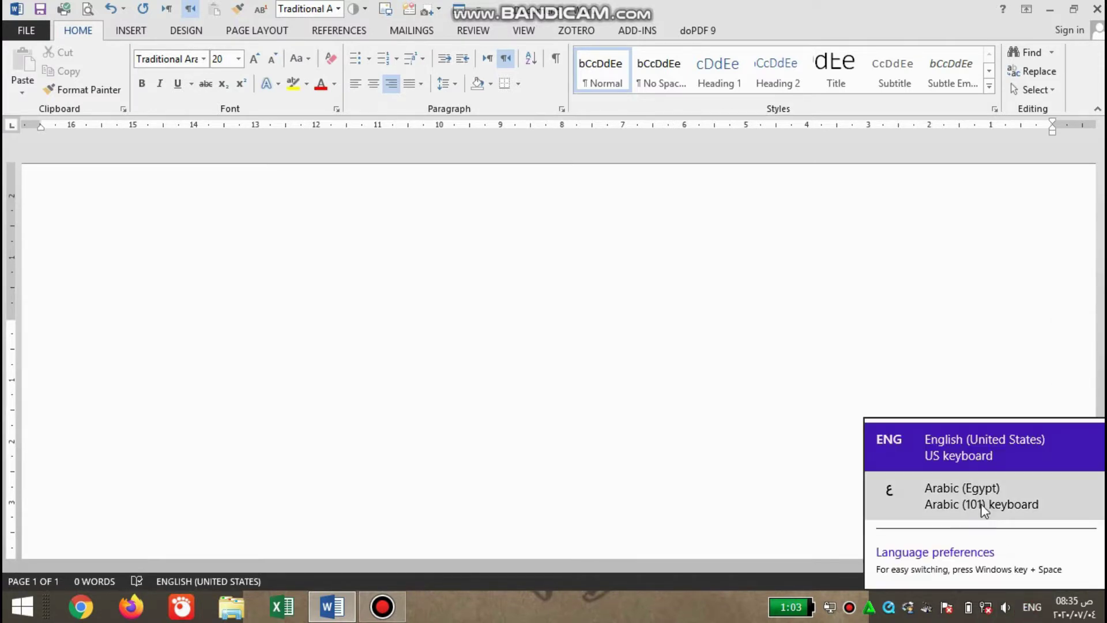
{"action": "left_click", "coordinate": [922, 493]}
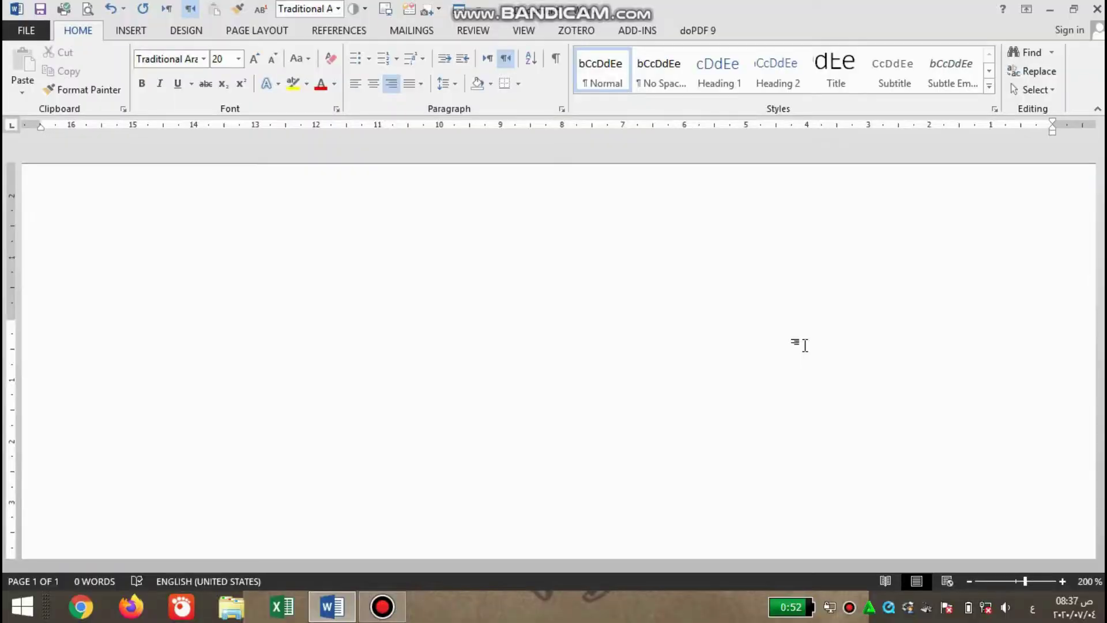
- Type the first two lines, 'بسم الله الرحمن الرحيم' and 'الله أكبر'
{"action": "type", "text": "بس"}
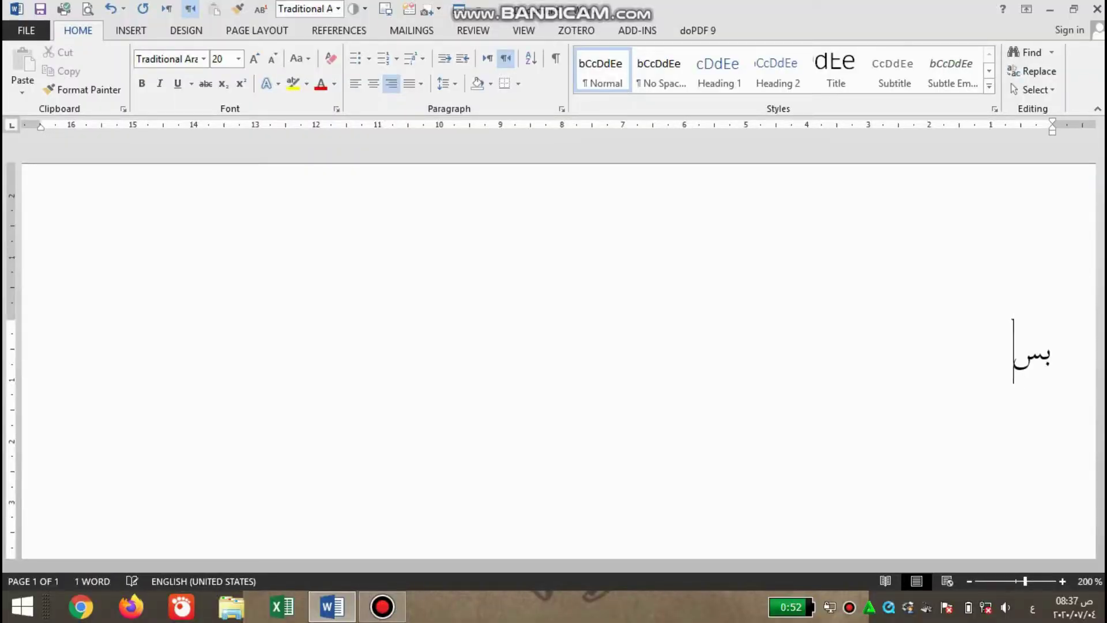
{"action": "type", "text": "م الل"}
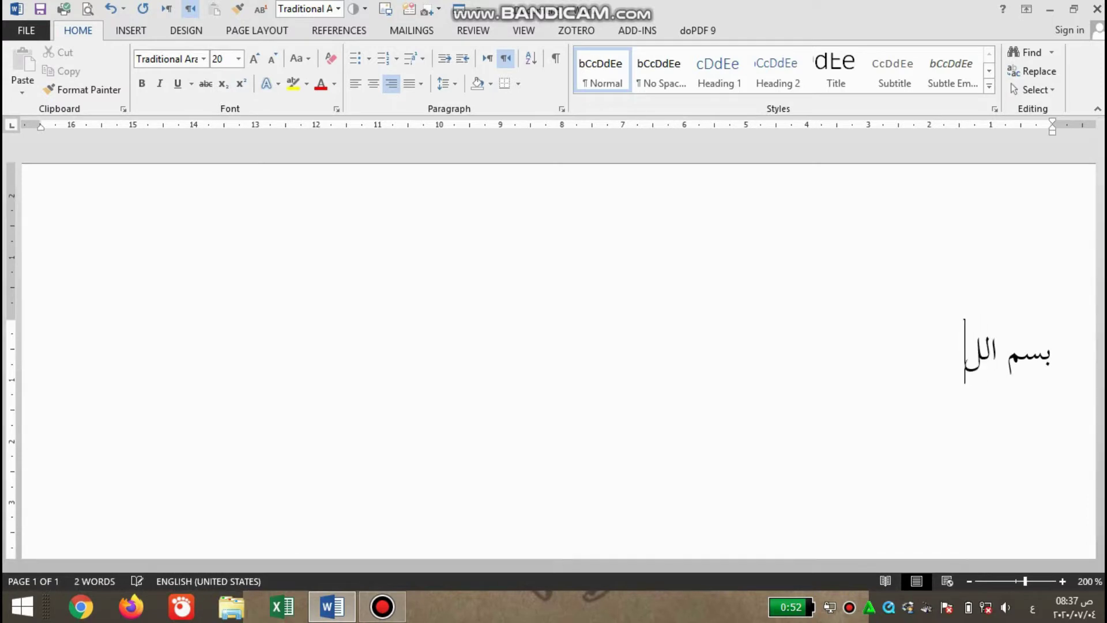
{"action": "type", "text": "ه الر"}
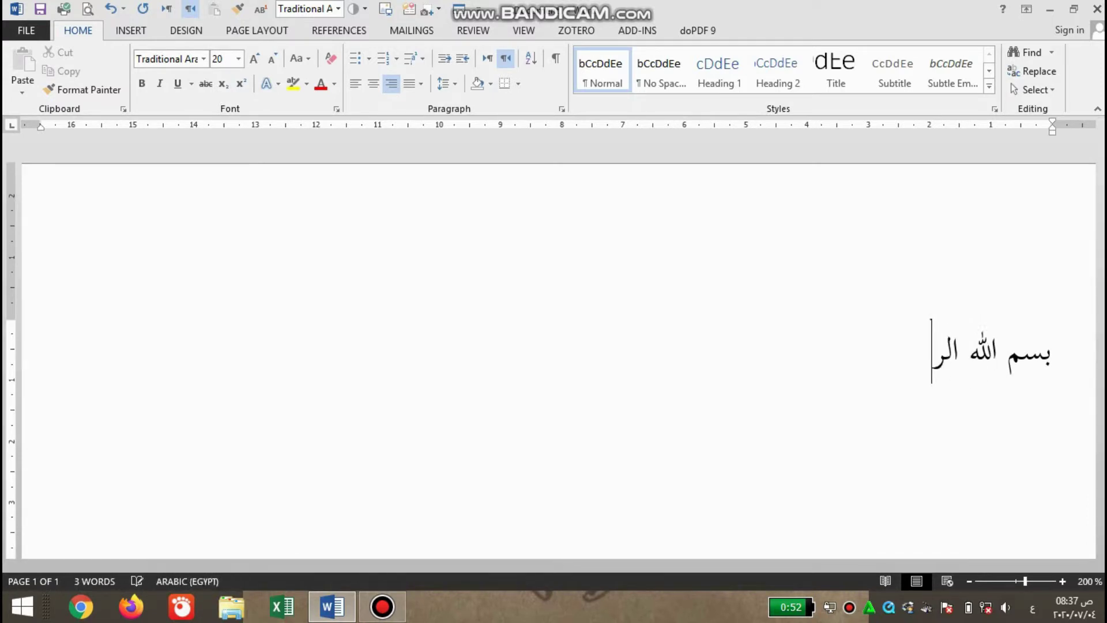
{"action": "type", "text": "حمن الر"}
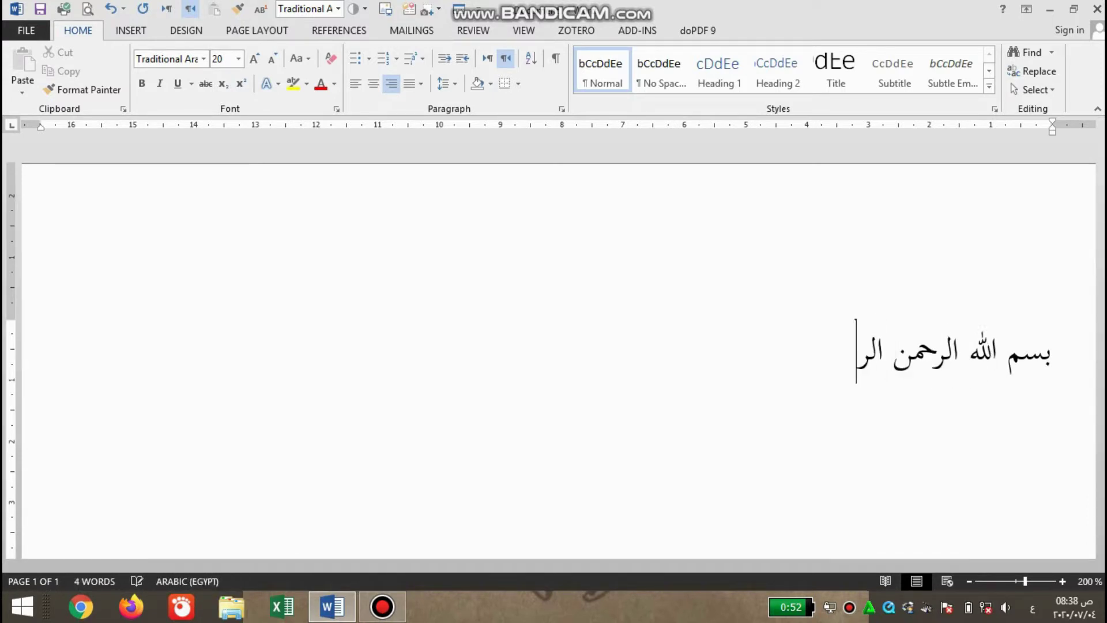
{"action": "type", "text": "حيم"}
{"action": "key", "text": "Return"}
{"action": "type", "text": "الله"}
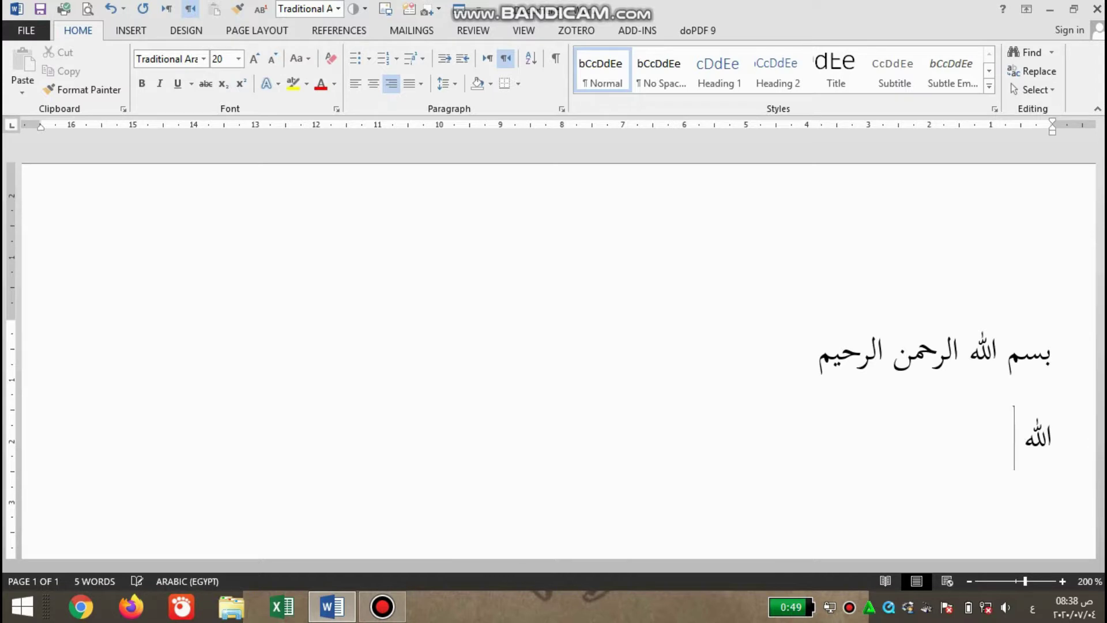
{"action": "type", "text": " أكبر"}
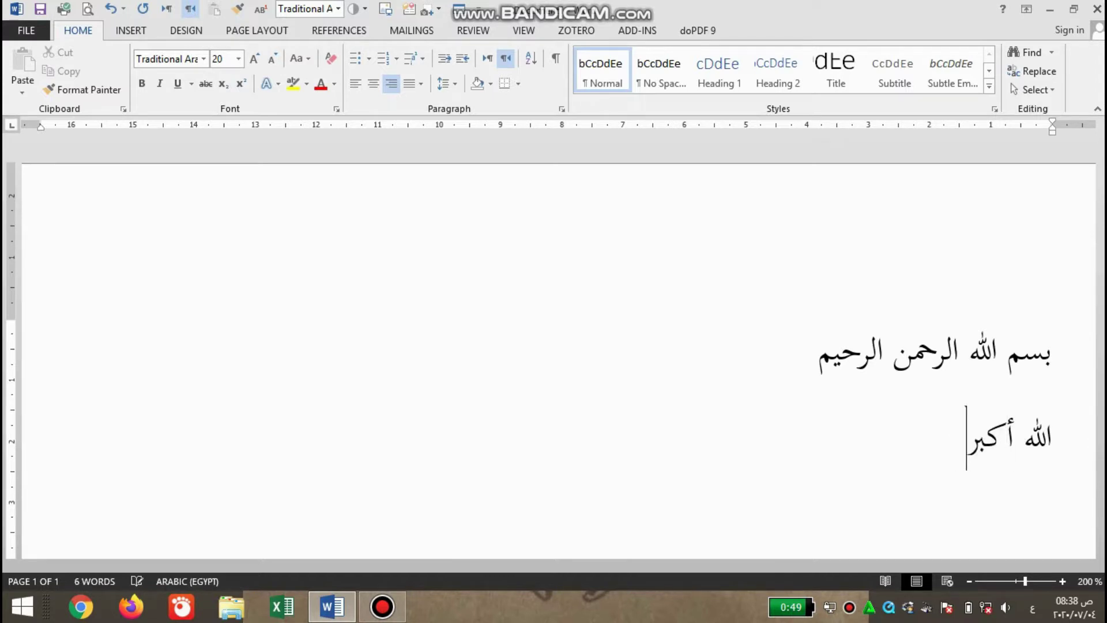
{"action": "key", "text": "Return"}
- Type the third line 'محمد رسول الله' and the fourth line 'رب اغفر لي ولوالدي ولجميع مشايخي.... آمين'
{"action": "type", "text": "م"}
{"action": "type", "text": "حمد ر"}
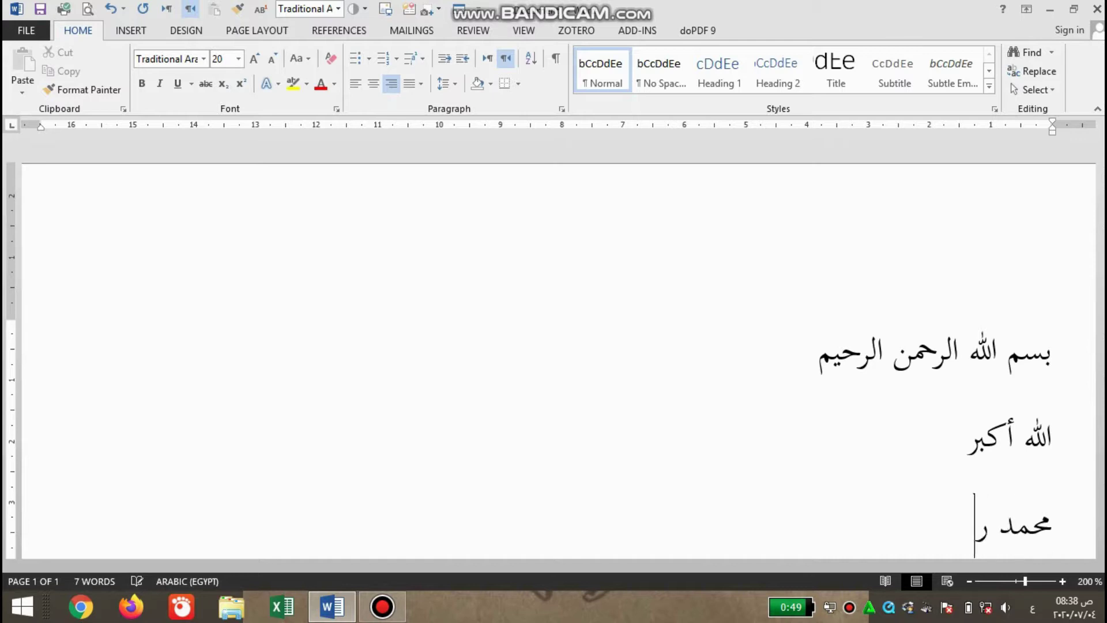
{"action": "type", "text": "سول الله"}
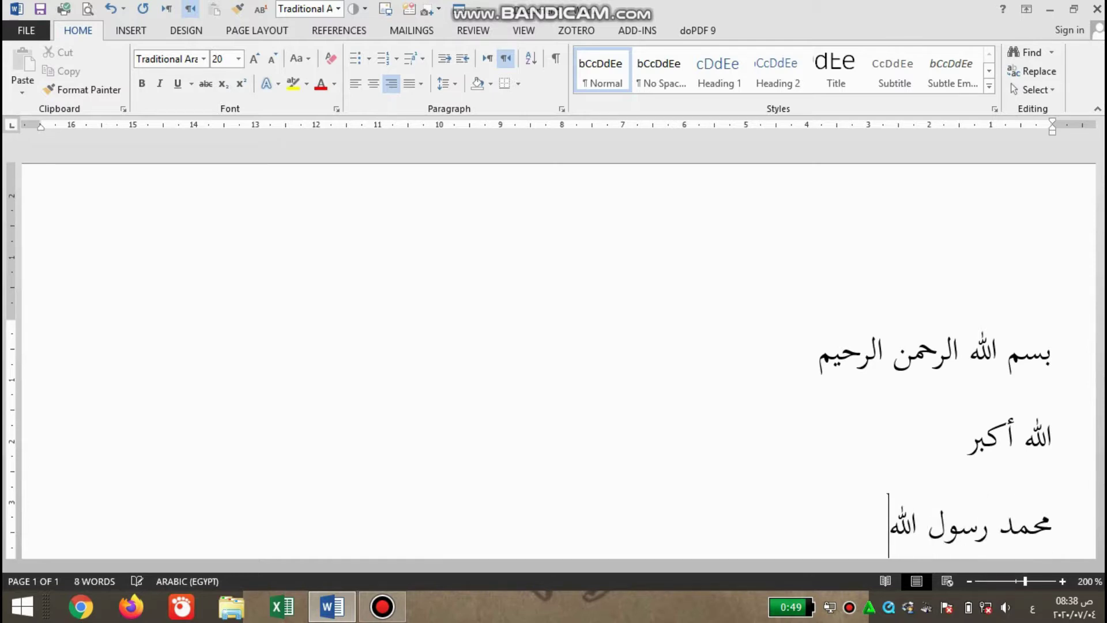
{"action": "key", "text": "Return"}
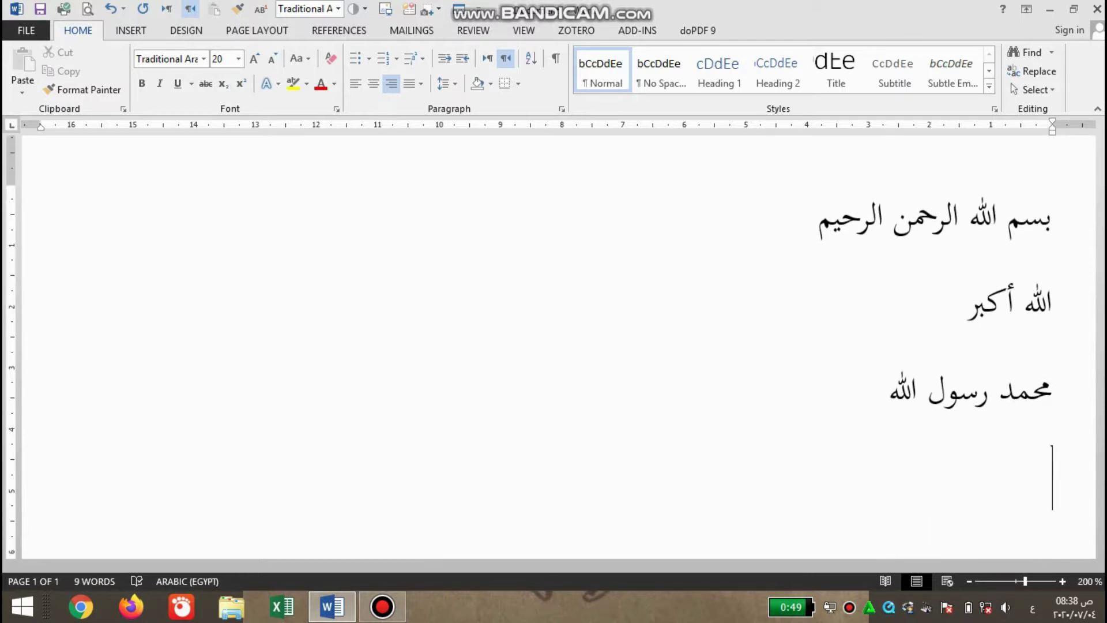
{"action": "type", "text": "رب اغ"}
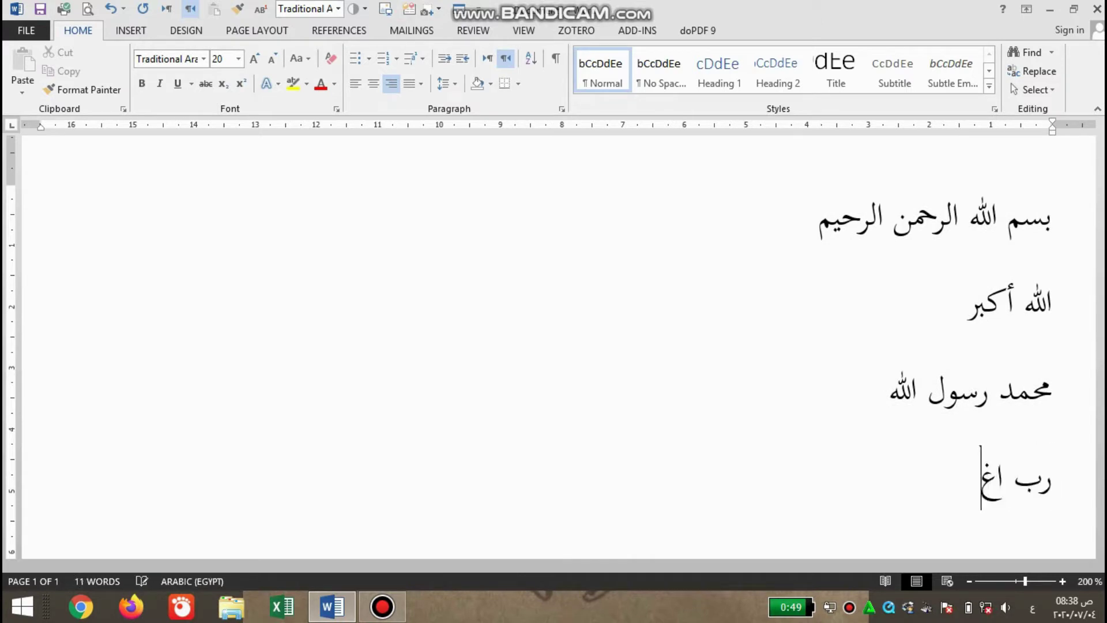
{"action": "type", "text": "فر لي "}
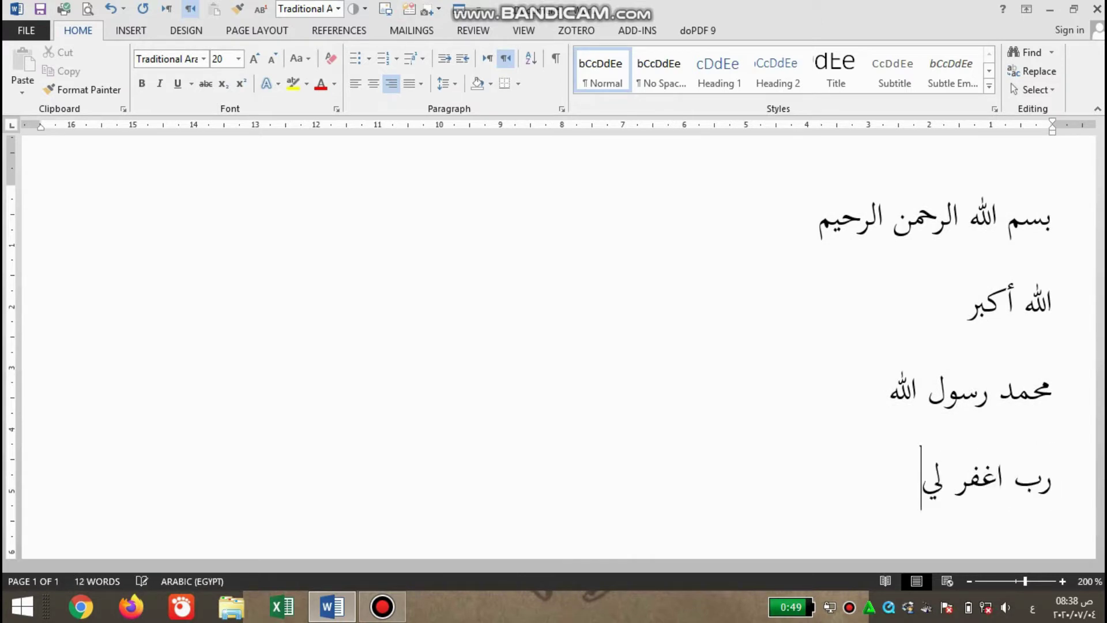
{"action": "type", "text": "ولو"}
{"action": "type", "text": "ال"}
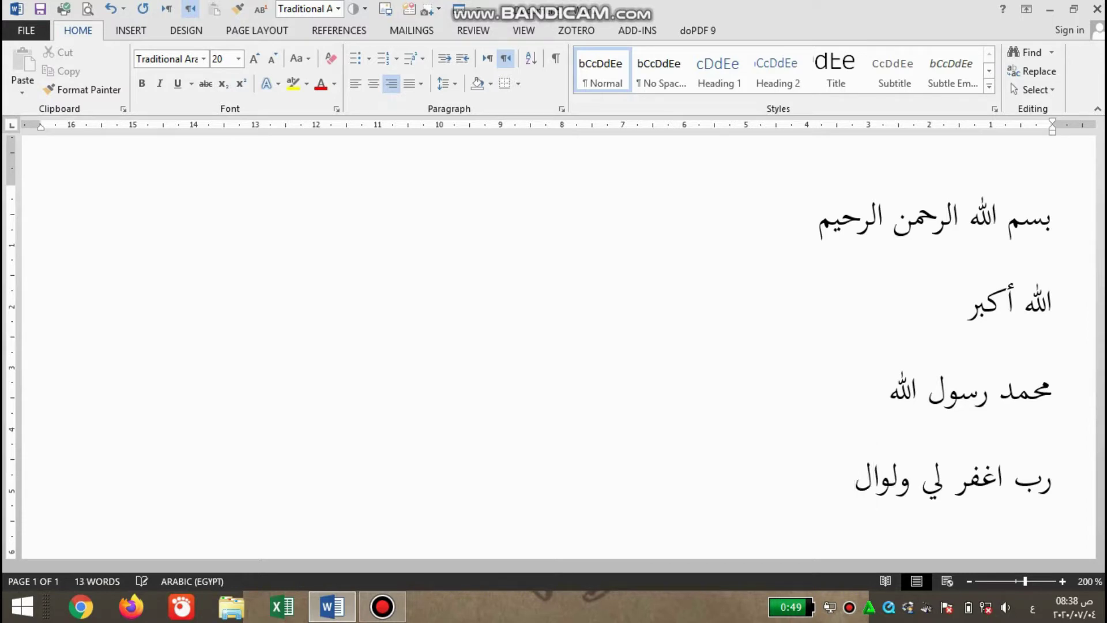
{"action": "type", "text": "دي"}
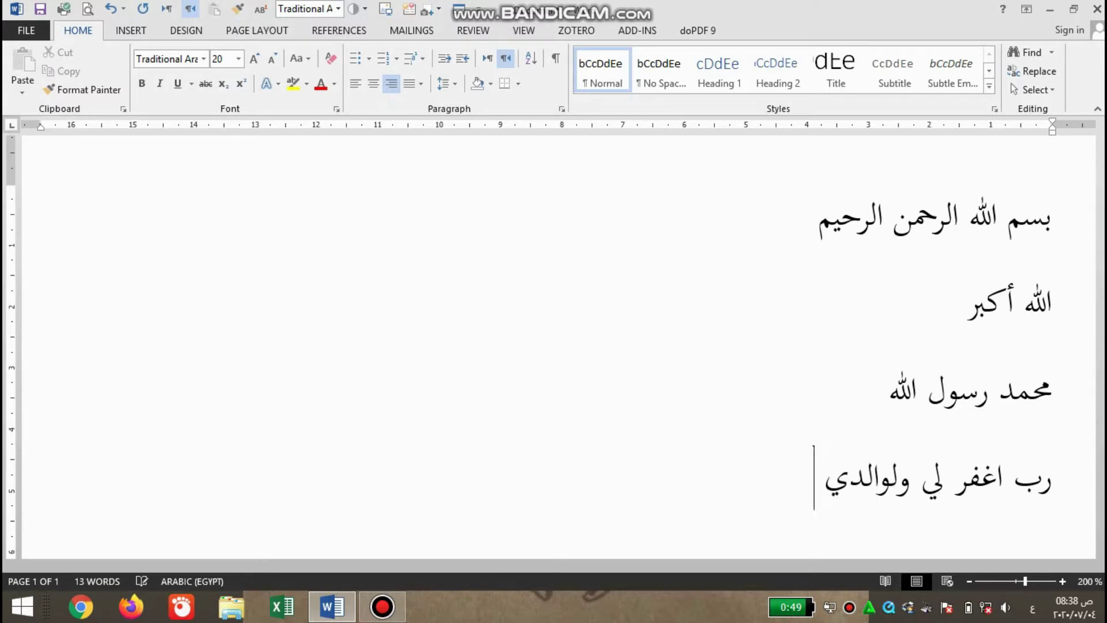
{"action": "type", "text": " ولج"}
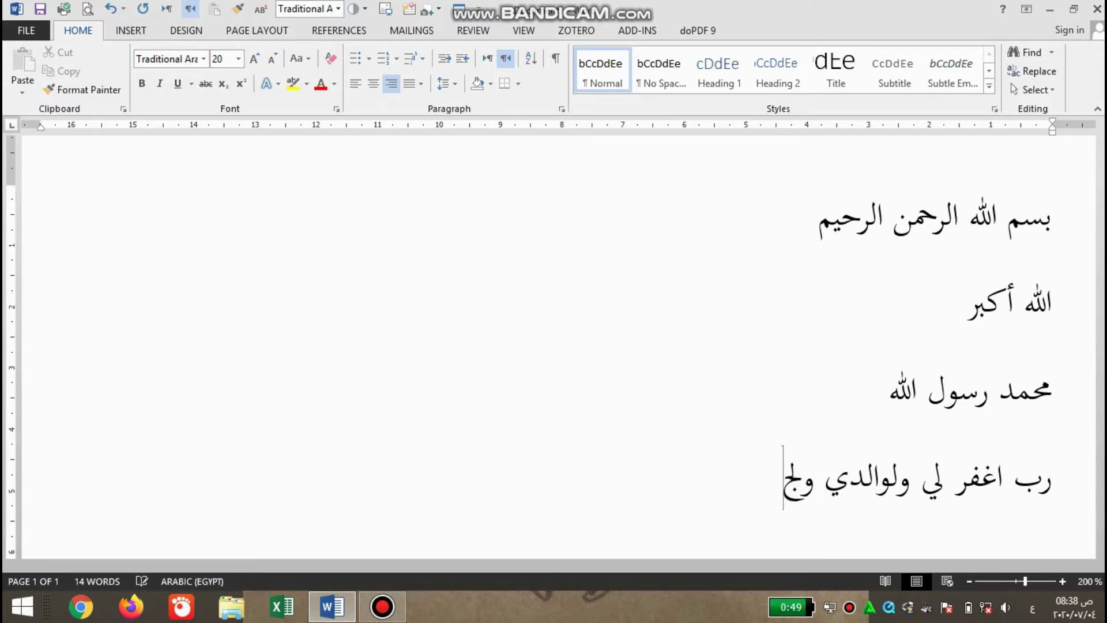
{"action": "type", "text": "ميع م"}
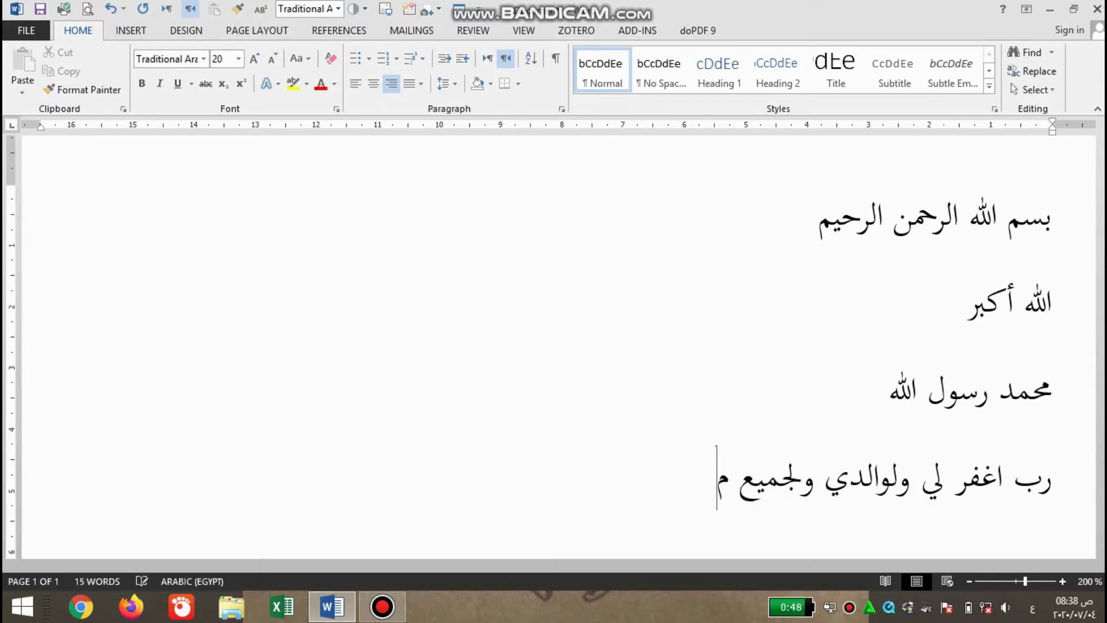
{"action": "type", "text": "شاي"}
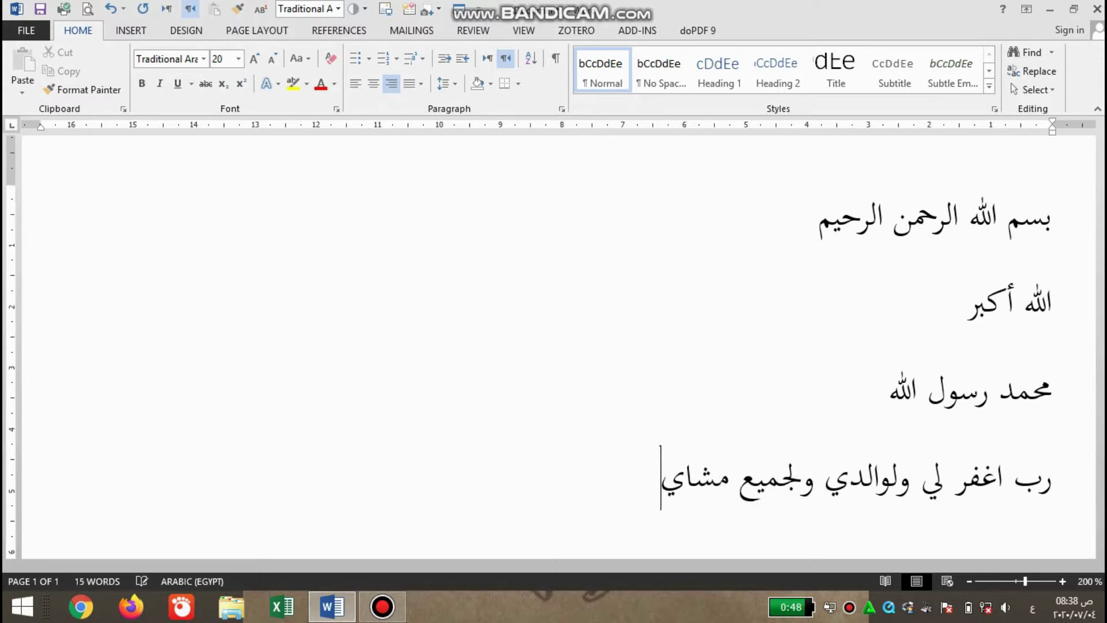
{"action": "type", "text": "خي"}
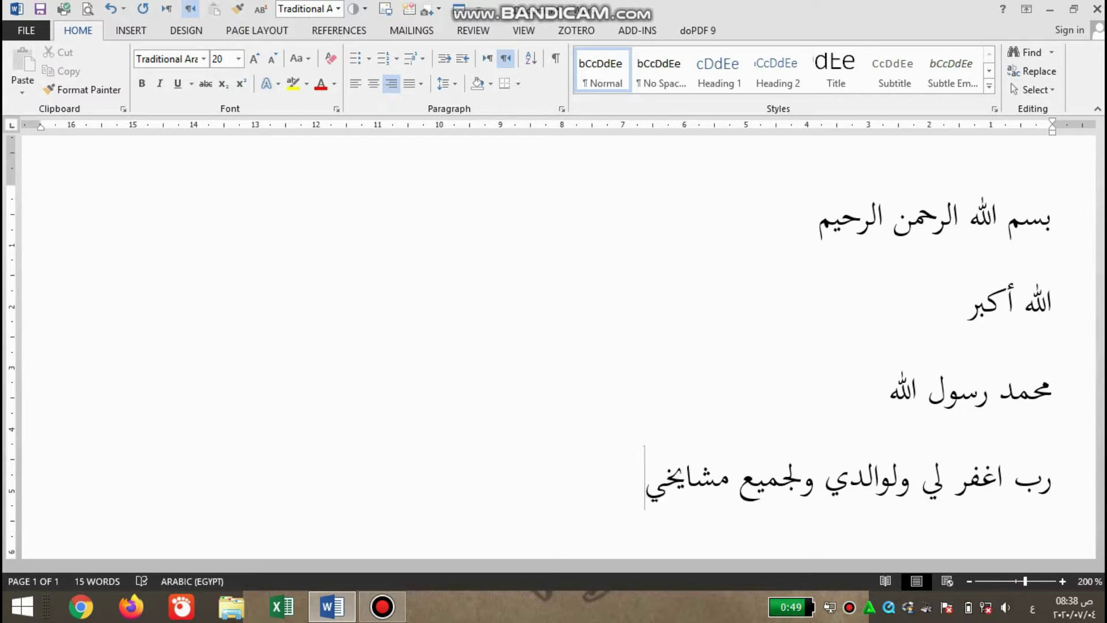
{"action": "type", "text": ".... آ"}
{"action": "type", "text": "مين"}
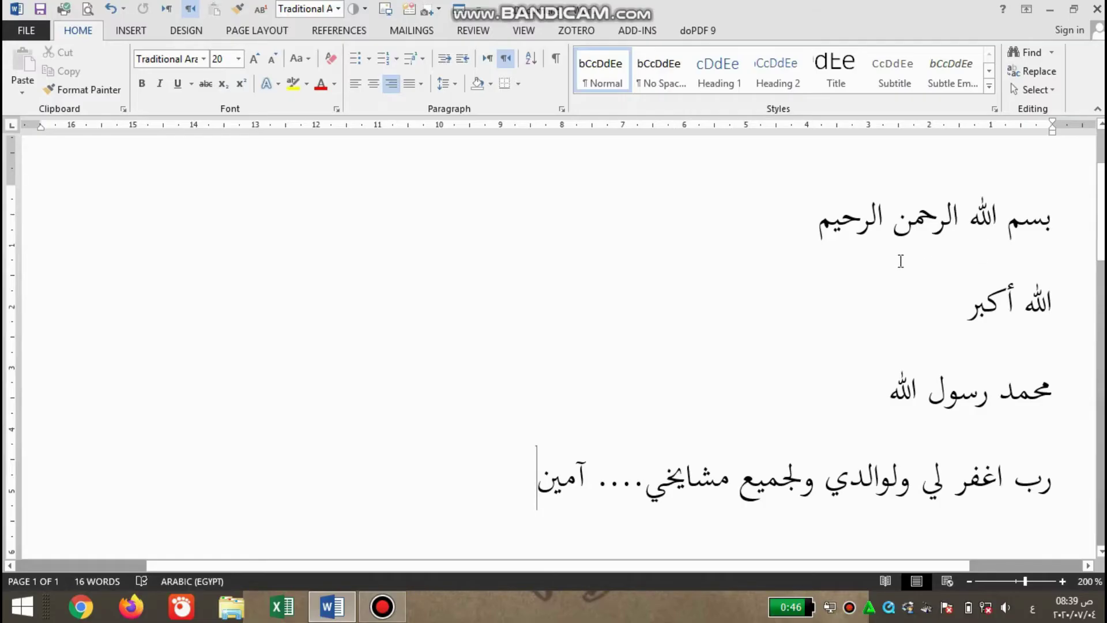
{"action": "left_click", "coordinate": [853, 267]}
{"action": "left_click", "coordinate": [1039, 227]}
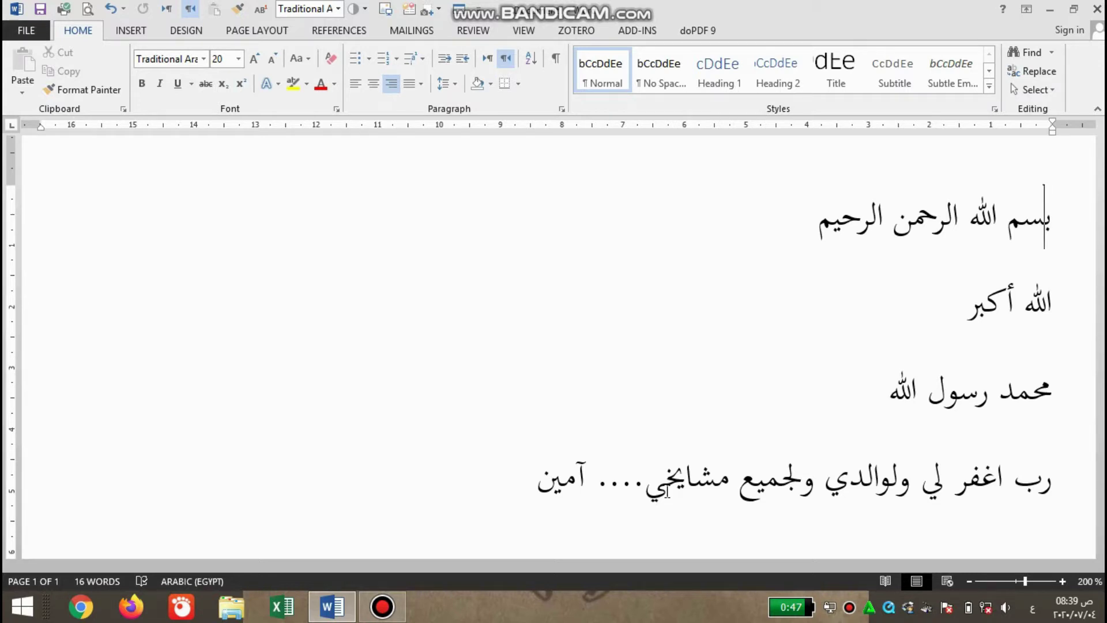
- Stretch بسم, الرحمن and الرحيم on the first line with inserted kashida characters
{"action": "key", "text": "Left"}
{"action": "key", "text": "Right"}
{"action": "type", "text": "ــــــ"}
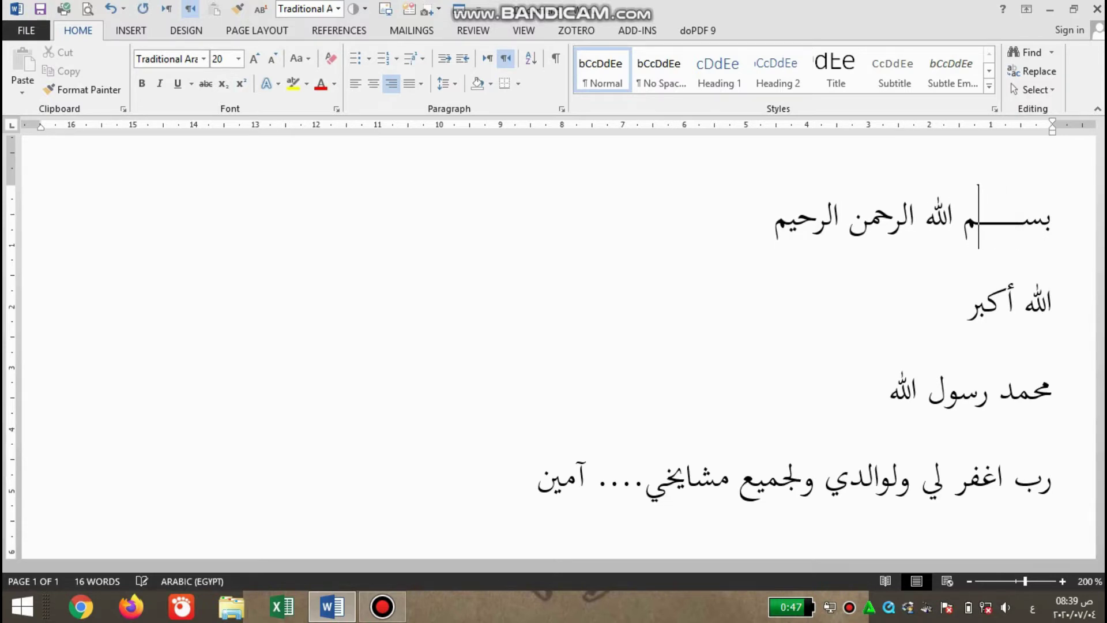
{"action": "key", "text": "Left"}
{"action": "key", "text": "Left"}
{"action": "key", "text": "Left"}
{"action": "key", "text": "Left"}
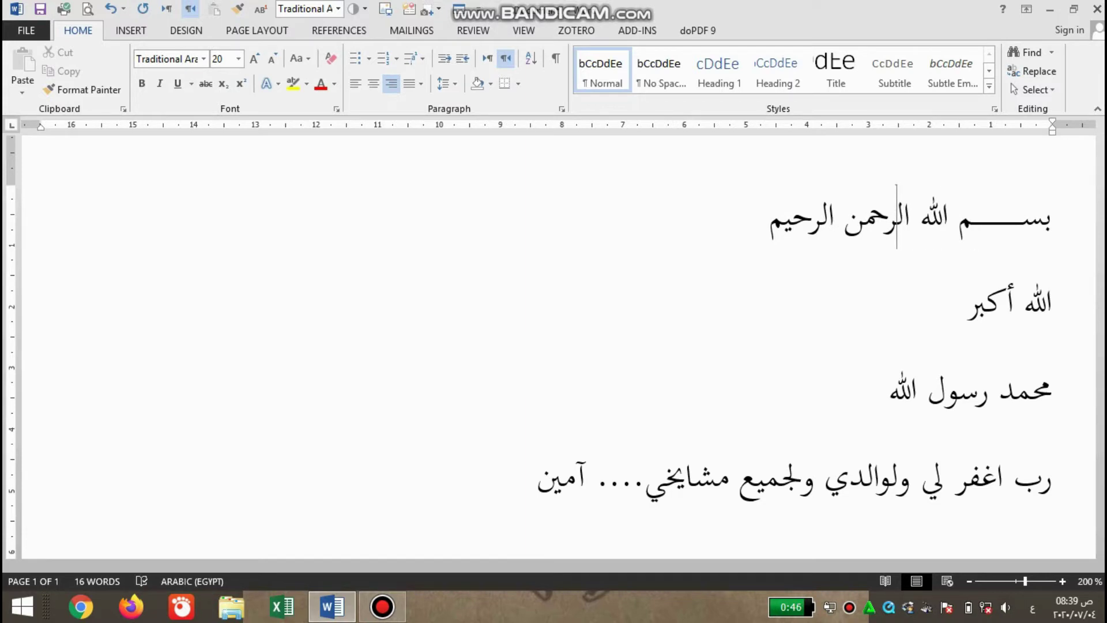
{"action": "type", "text": "ــــ"}
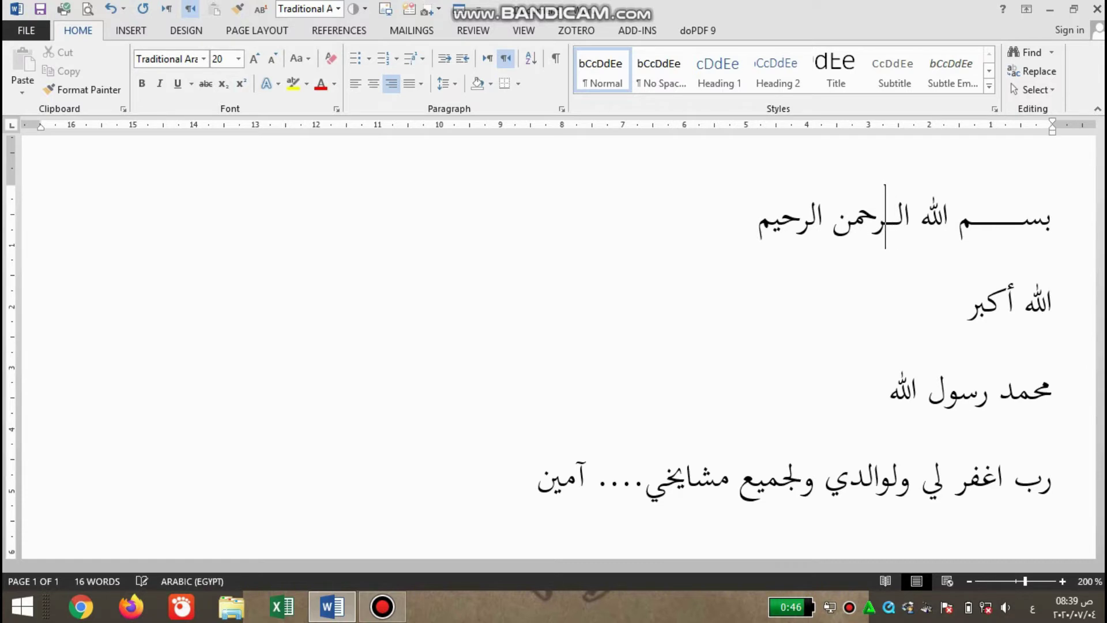
{"action": "type", "text": "ـــ"}
{"action": "key", "text": "Left"}
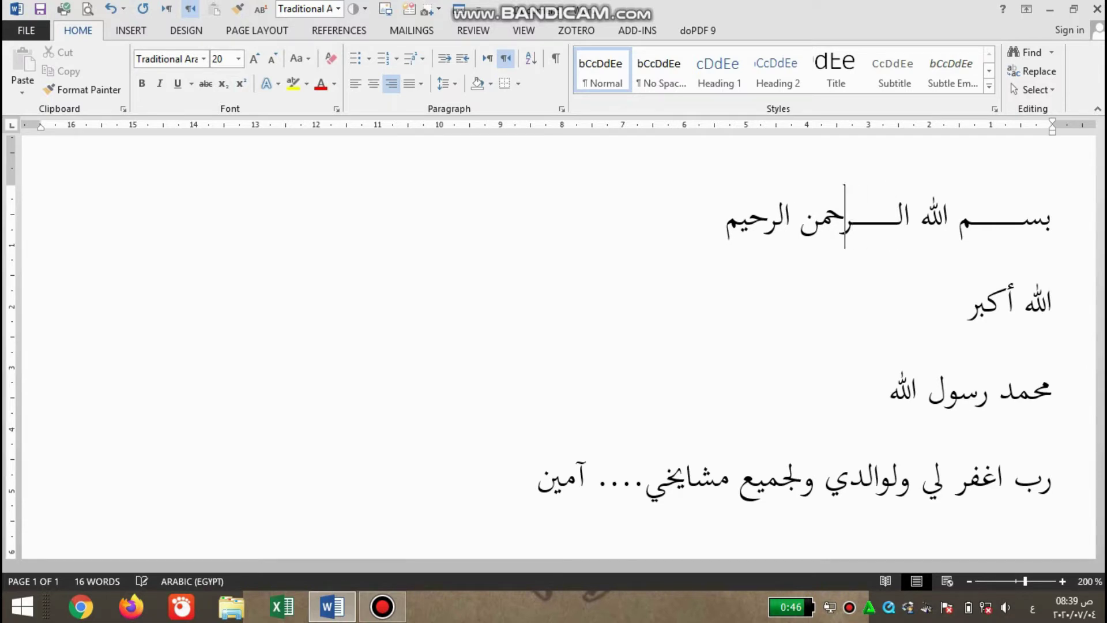
{"action": "key", "text": "Left"}
{"action": "key", "text": "Left"}
{"action": "key", "text": "Left"}
{"action": "key", "text": "Left"}
{"action": "key", "text": "Right"}
{"action": "key", "text": "Right"}
{"action": "type", "text": "ــــــ"}
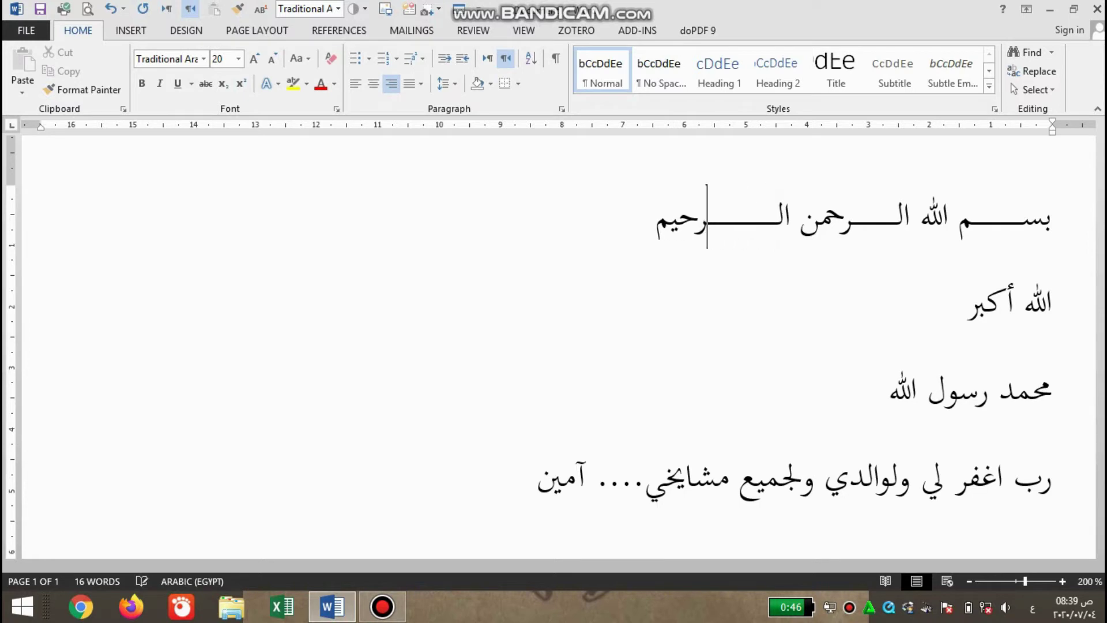
- Stretch أكبر on the second line with kashida characters
{"action": "key", "text": "Down"}
{"action": "key", "text": "Right"}
{"action": "key", "text": "Right"}
{"action": "key", "text": "Right"}
{"action": "key", "text": "Right"}
{"action": "key", "text": "Left"}
{"action": "key", "text": "Left"}
{"action": "key", "text": "Right"}
{"action": "type", "text": "ــــــ"}
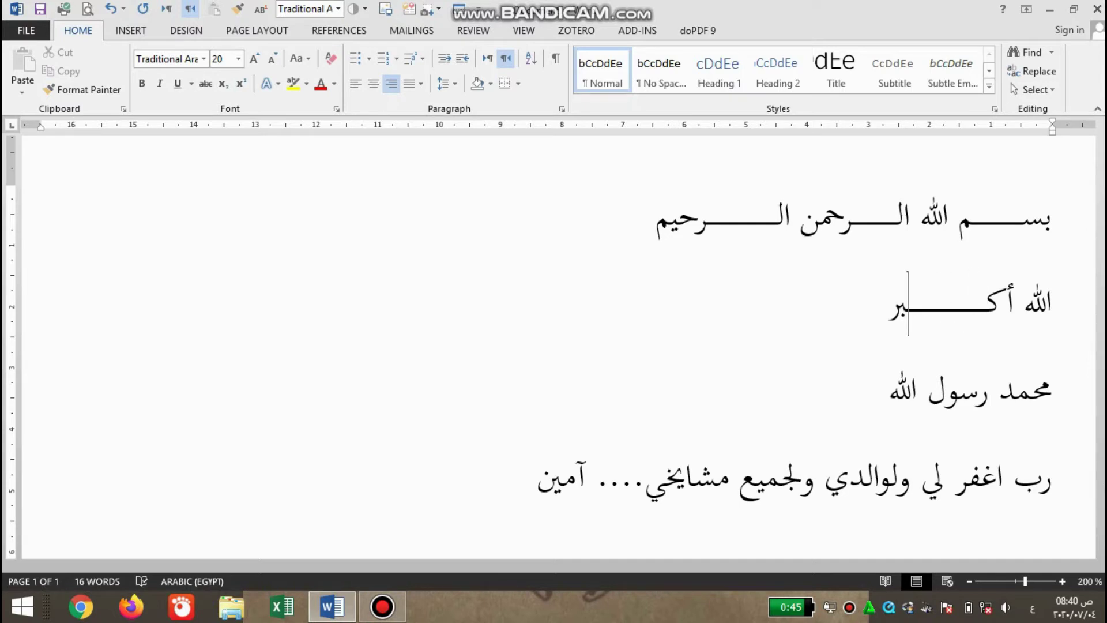
- Insert kashida characters into محمد at the start of the third line
{"action": "key", "text": "Down"}
{"action": "key", "text": "Right"}
{"action": "key", "text": "Right"}
{"action": "key", "text": "Up"}
{"action": "key", "text": "Down"}
{"action": "key", "text": "Home"}
{"action": "key", "text": "Left"}
{"action": "type", "text": "ـ"}
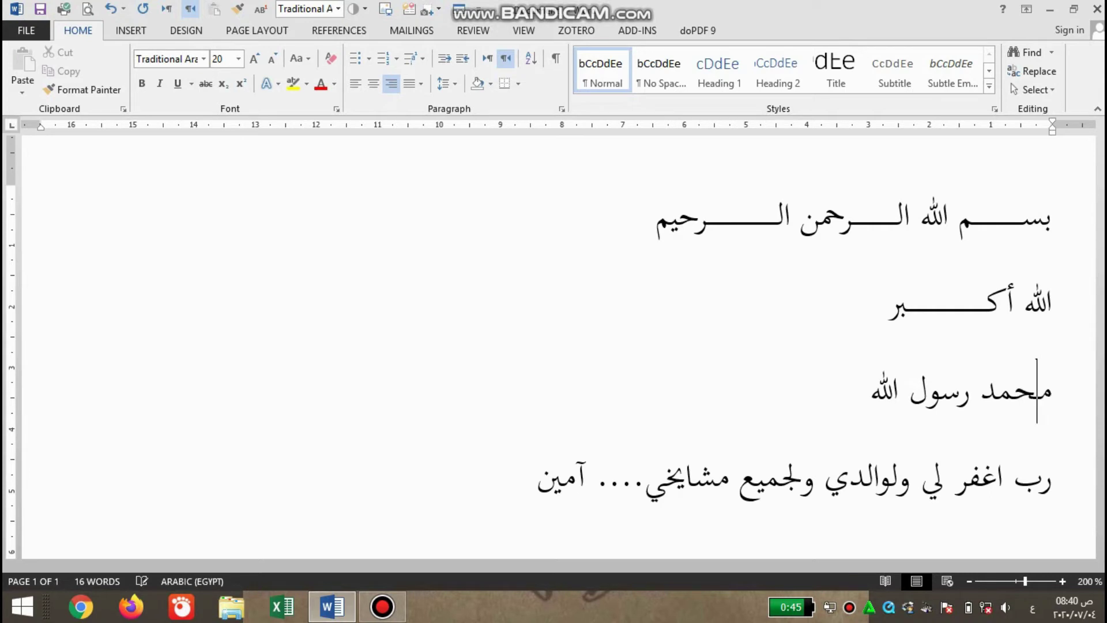
{"action": "key", "text": "Left"}
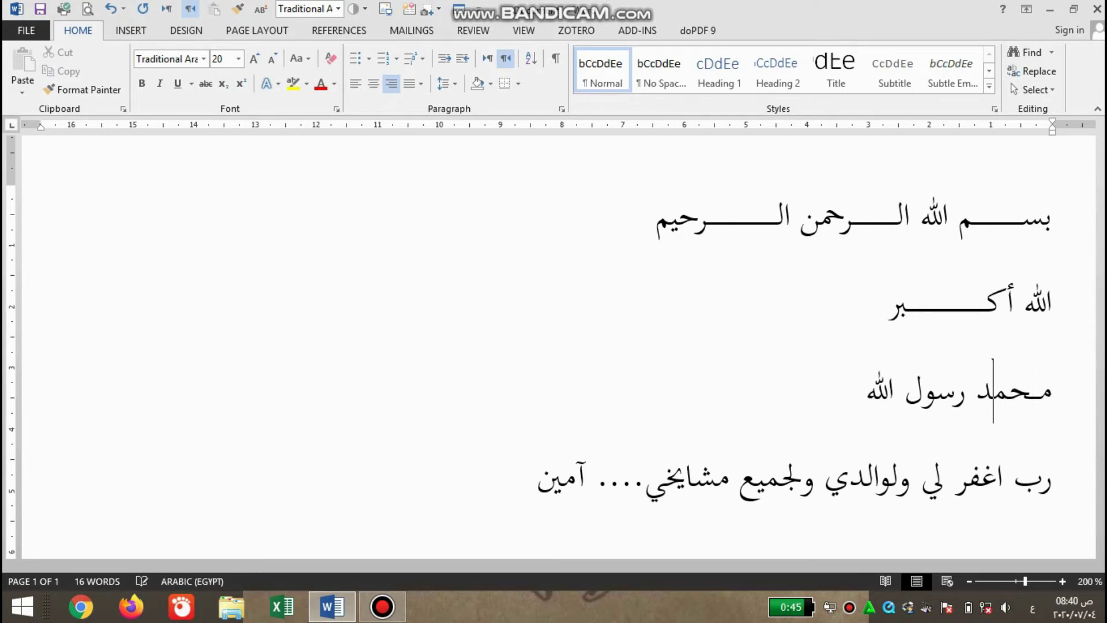
{"action": "key", "text": "Right"}
{"action": "type", "text": "ـ"}
- Stretch رسول on the third line with a run of kashida between س and و
{"action": "key", "text": "Left"}
{"action": "key", "text": "Left"}
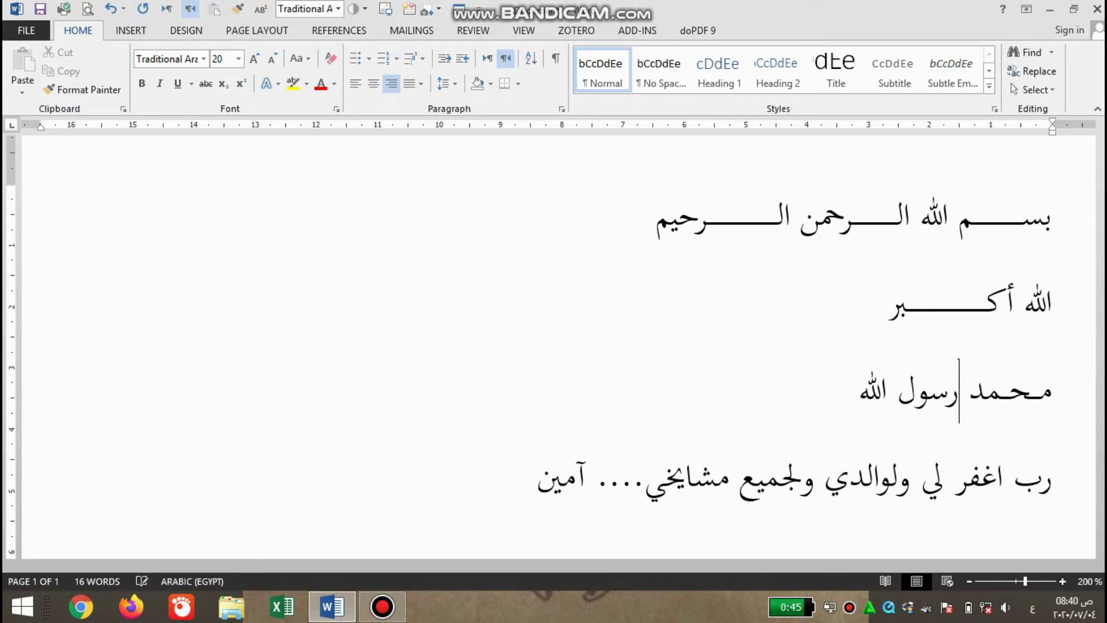
{"action": "key", "text": "Left"}
{"action": "key", "text": "Left"}
{"action": "key", "text": "Right"}
{"action": "key", "text": "Right"}
{"action": "type", "text": "ـ"}
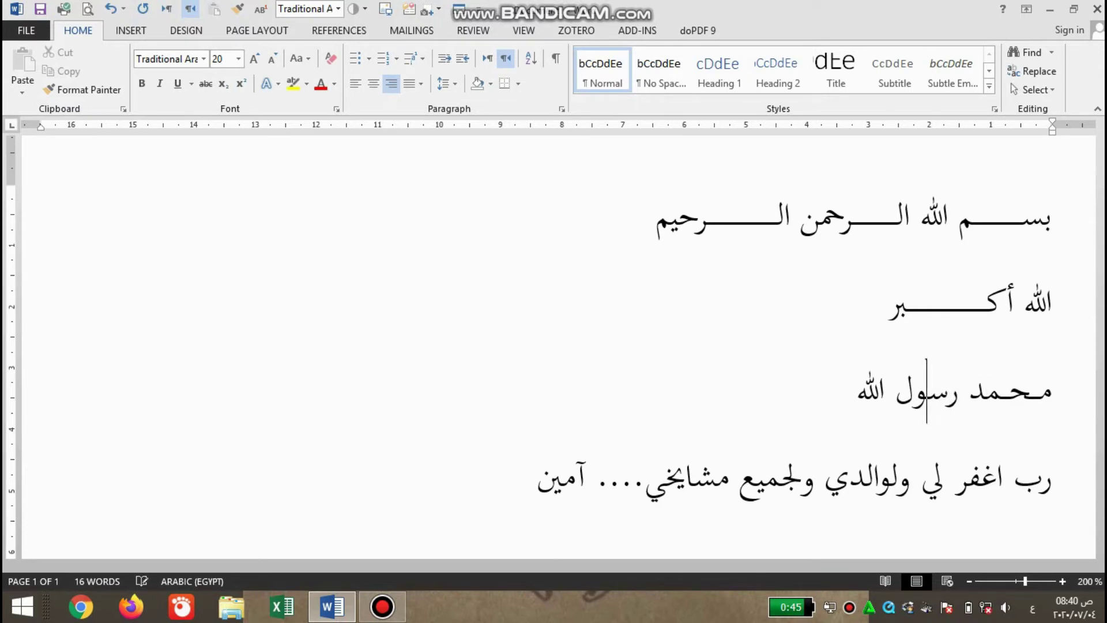
{"action": "type", "text": "ـــــــ"}
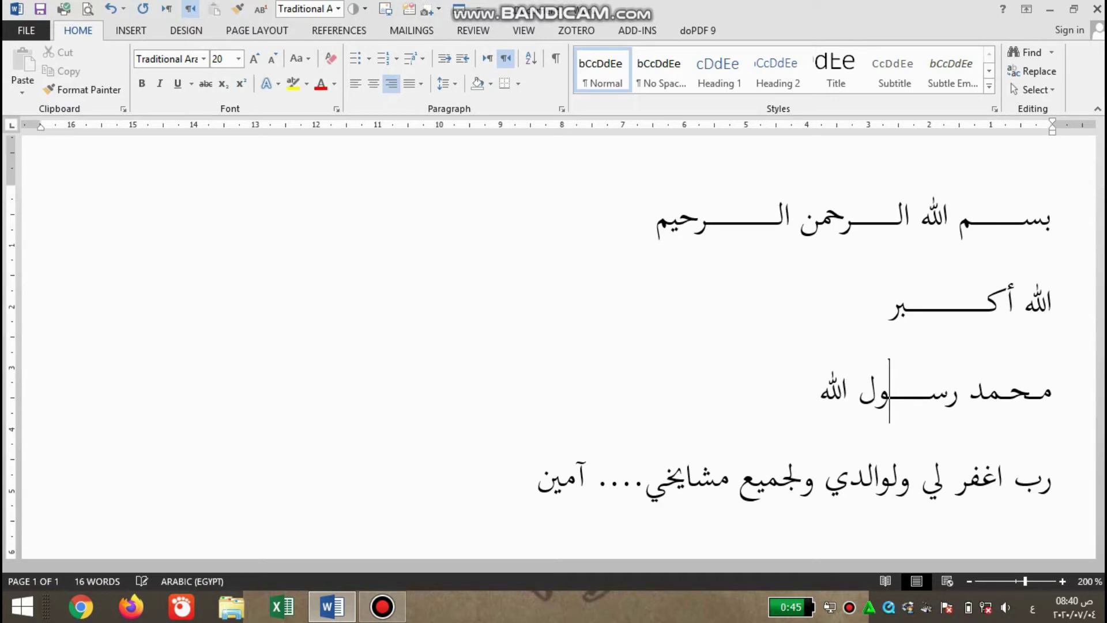
{"action": "type", "text": "ـ"}
{"action": "key", "text": "Down"}
- Stretch اغفر and ولوالدي on the fourth line with kashida
{"action": "key", "text": "Right"}
{"action": "key", "text": "Right"}
{"action": "key", "text": "Home"}
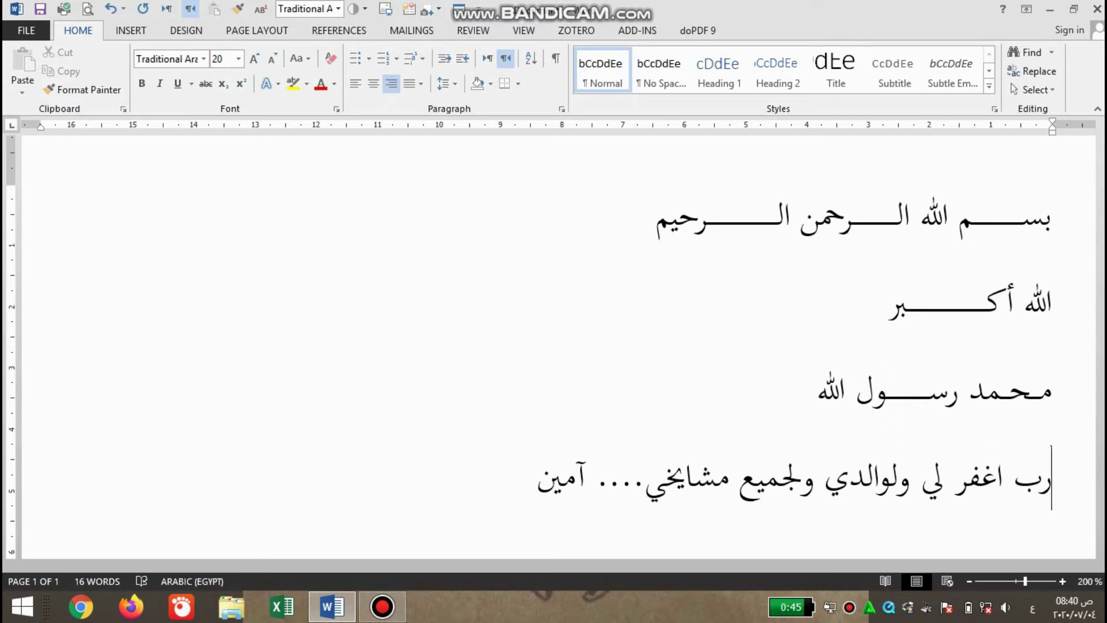
{"action": "key", "text": "Left"}
{"action": "key", "text": "Left"}
{"action": "key", "text": "Left"}
{"action": "key", "text": "Left"}
{"action": "key", "text": "Right"}
{"action": "key", "text": "Right"}
{"action": "key", "text": "Right"}
{"action": "type", "text": "ـــــ"}
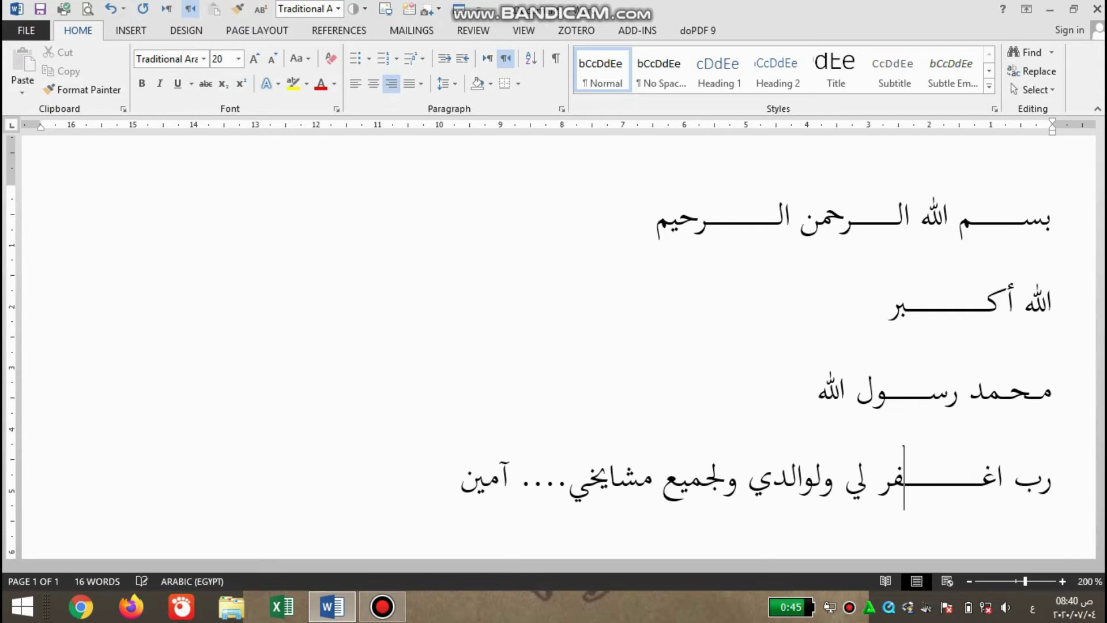
{"action": "key", "text": "Left"}
{"action": "key", "text": "Left"}
{"action": "key", "text": "Left"}
{"action": "key", "text": "Left"}
{"action": "key", "text": "Left"}
{"action": "key", "text": "Left"}
{"action": "key", "text": "Left"}
{"action": "key", "text": "Right"}
{"action": "type", "text": "ـ"}
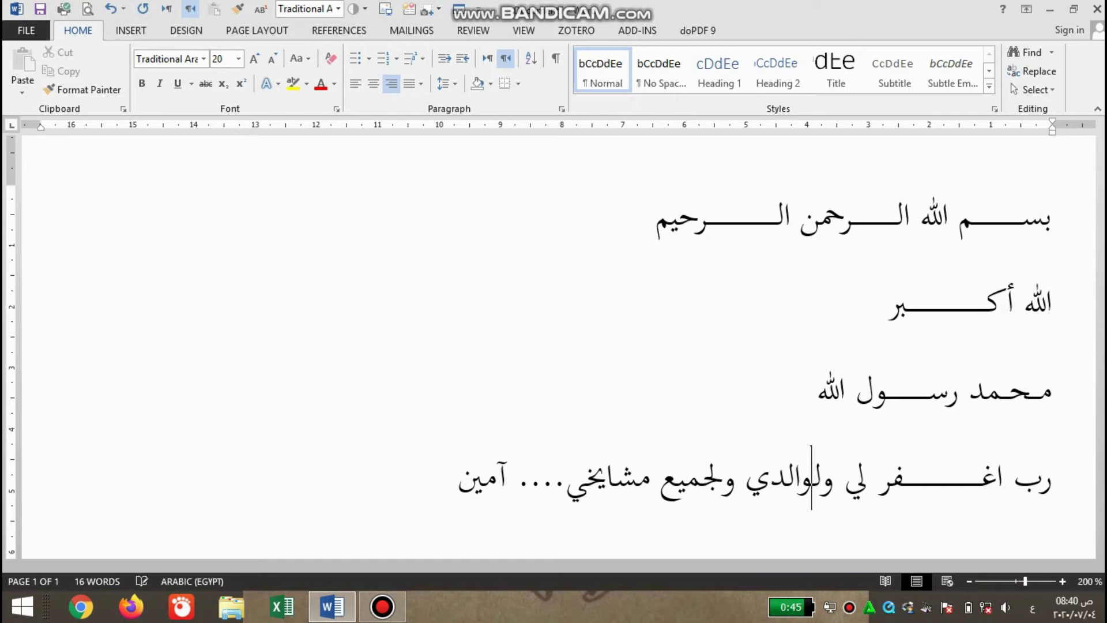
{"action": "type", "text": "ـــ"}
- Stretch ولجميع and مشايخي on the fourth line with kashida
{"action": "key", "text": "Left"}
{"action": "key", "text": "Left"}
{"action": "key", "text": "Left"}
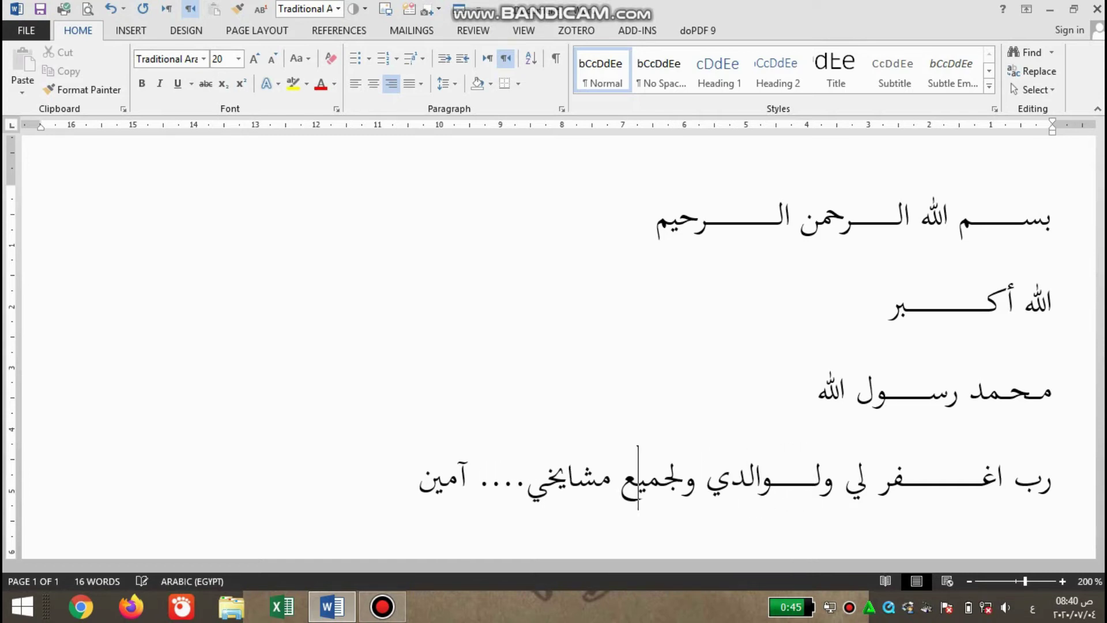
{"action": "key", "text": "Right"}
{"action": "key", "text": "Right"}
{"action": "key", "text": "Right"}
{"action": "type", "text": "ـــ"}
{"action": "key", "text": "Left"}
{"action": "key", "text": "Left"}
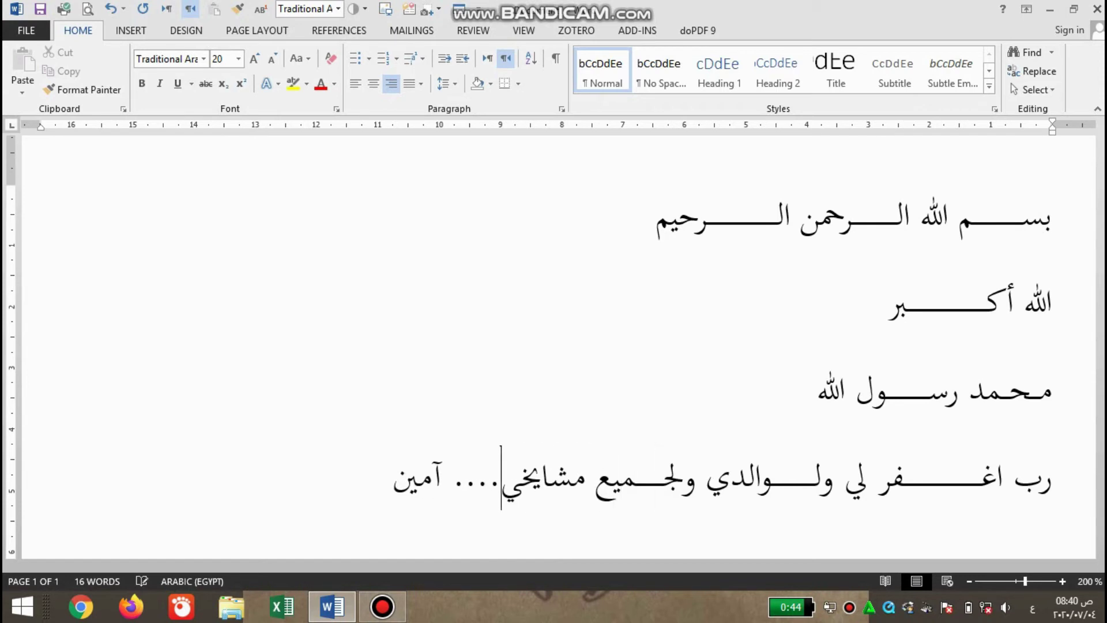
{"action": "key", "text": "Right"}
{"action": "key", "text": "Right"}
{"action": "key", "text": "Right"}
{"action": "key", "text": "Left"}
{"action": "key", "text": "Left"}
{"action": "key", "text": "Right"}
{"action": "type", "text": "ــــ"}
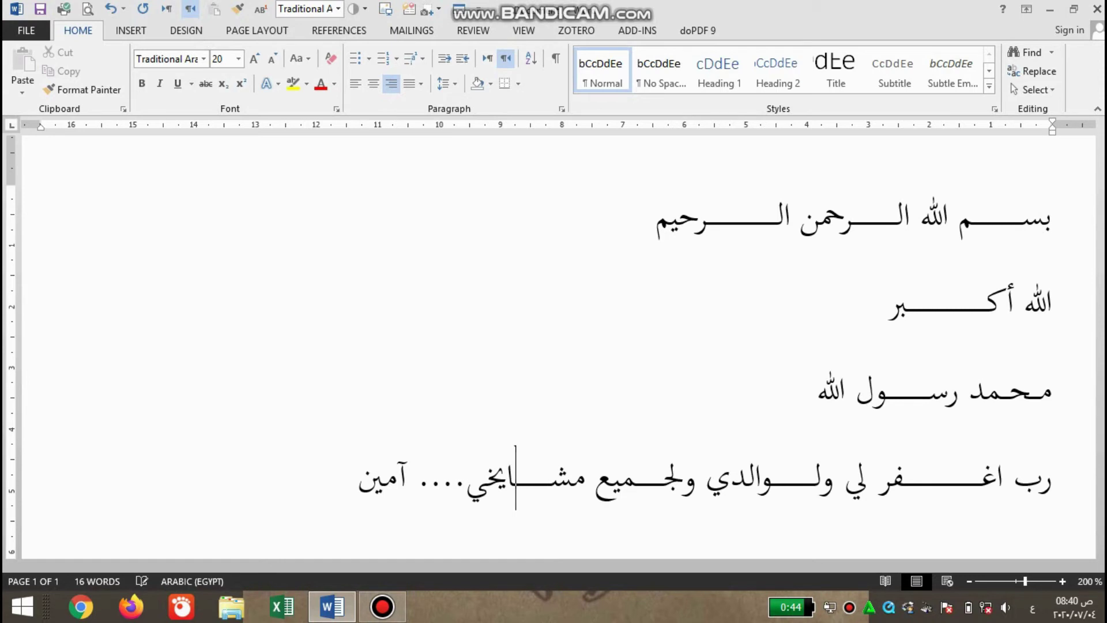